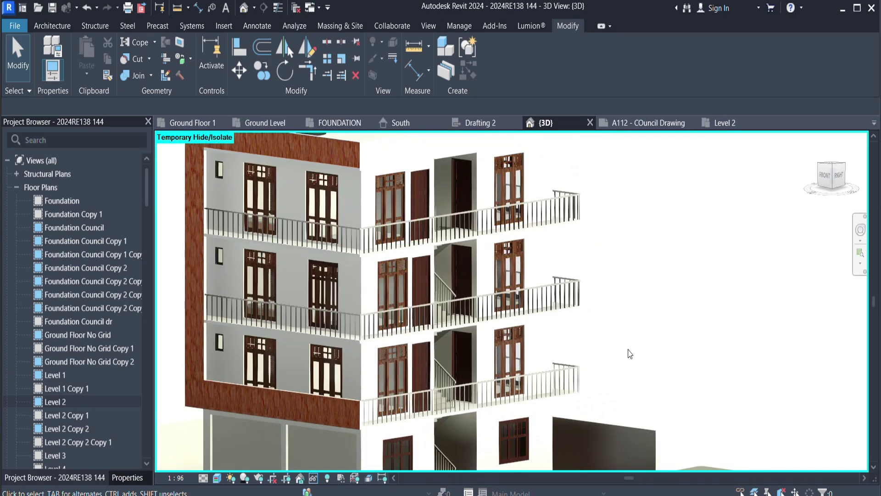
- Try to paint the top-floor wall face around the rearmost balcony window on the building's right side with 003 Dark Wood
{"action": "scroll", "coordinate": [541, 342], "scroll_direction": "up", "scroll_amount": 2}
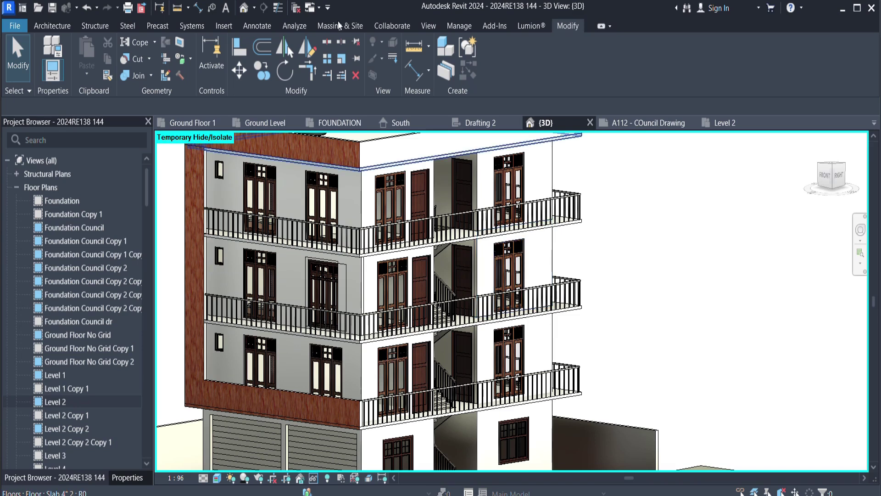
{"action": "left_click", "coordinate": [58, 26]}
{"action": "left_click", "coordinate": [575, 27]}
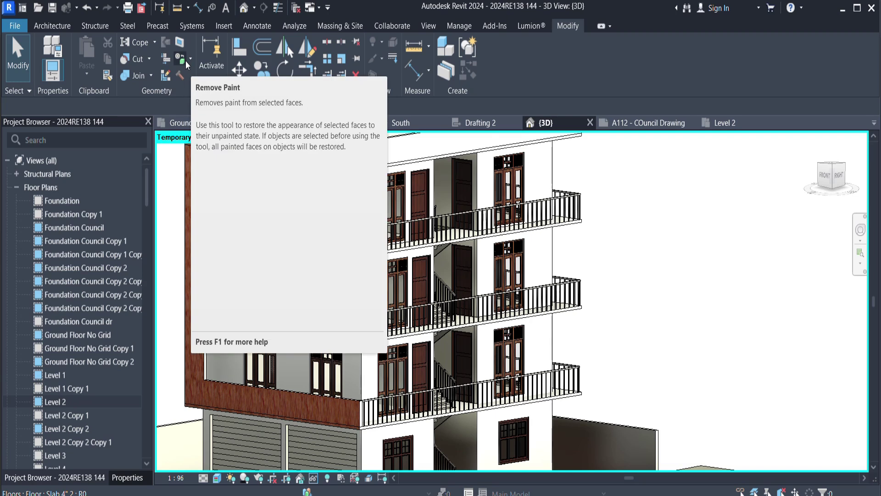
{"action": "left_click", "coordinate": [190, 63]}
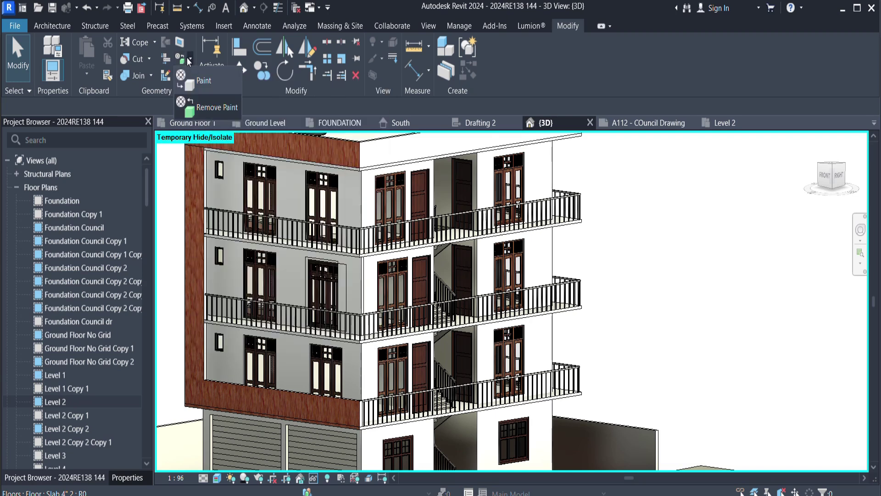
{"action": "left_click", "coordinate": [191, 62]}
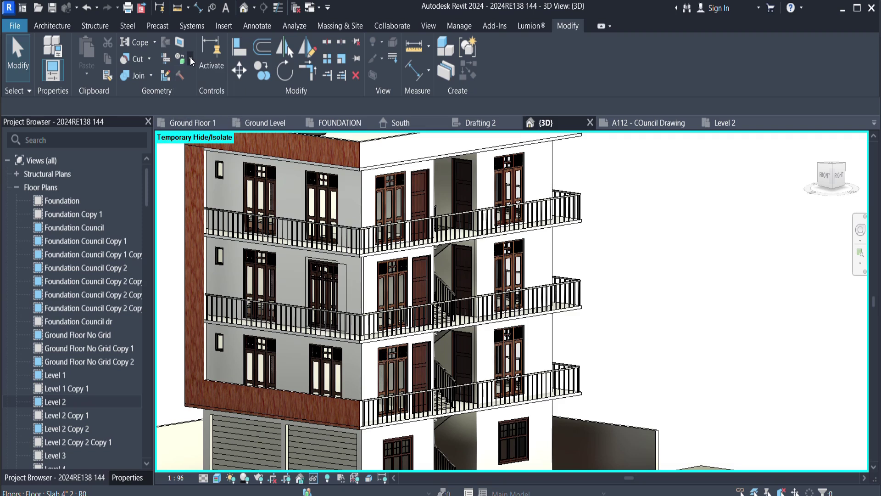
{"action": "left_click", "coordinate": [191, 60]}
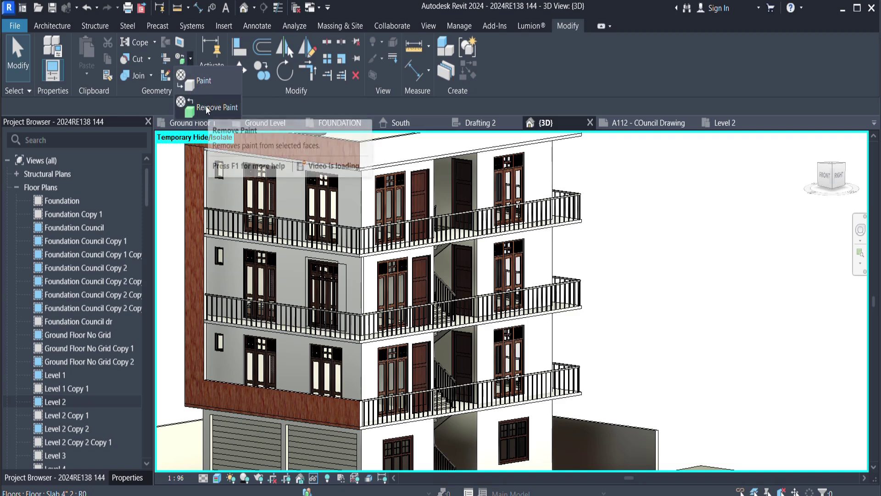
{"action": "left_click", "coordinate": [217, 80]}
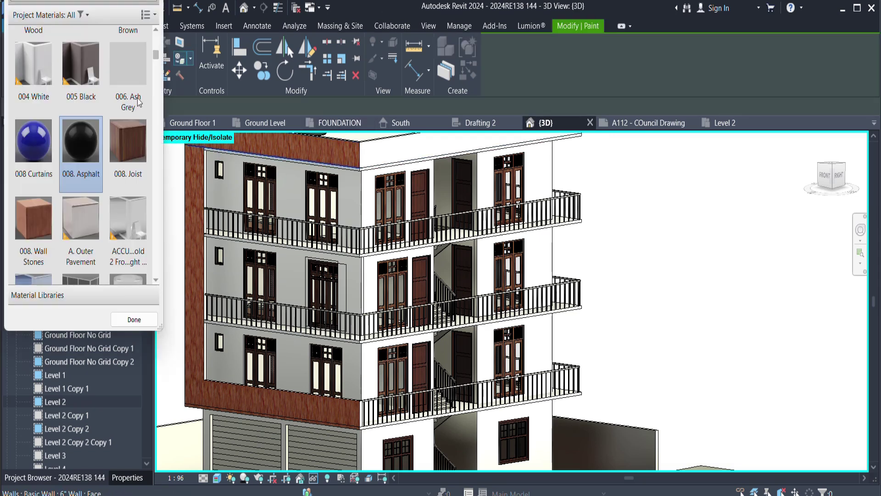
{"action": "scroll", "coordinate": [126, 104], "scroll_direction": "up", "scroll_amount": 1}
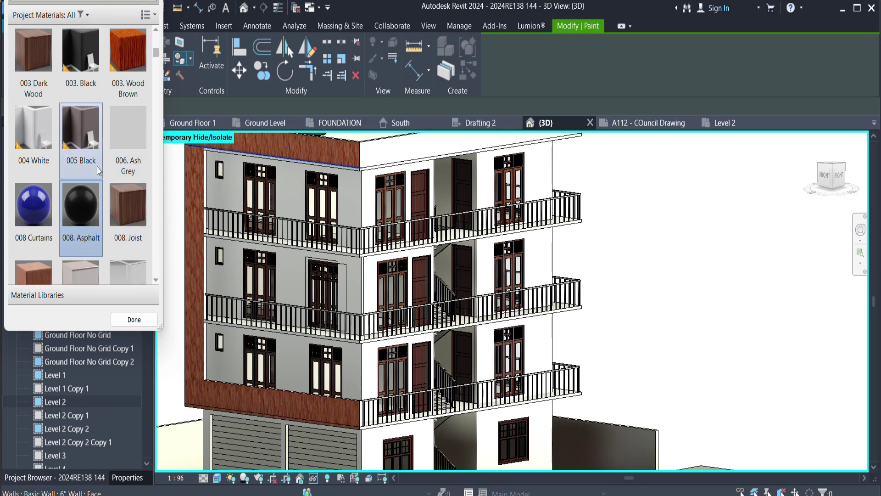
{"action": "scroll", "coordinate": [97, 167], "scroll_direction": "up", "scroll_amount": 5}
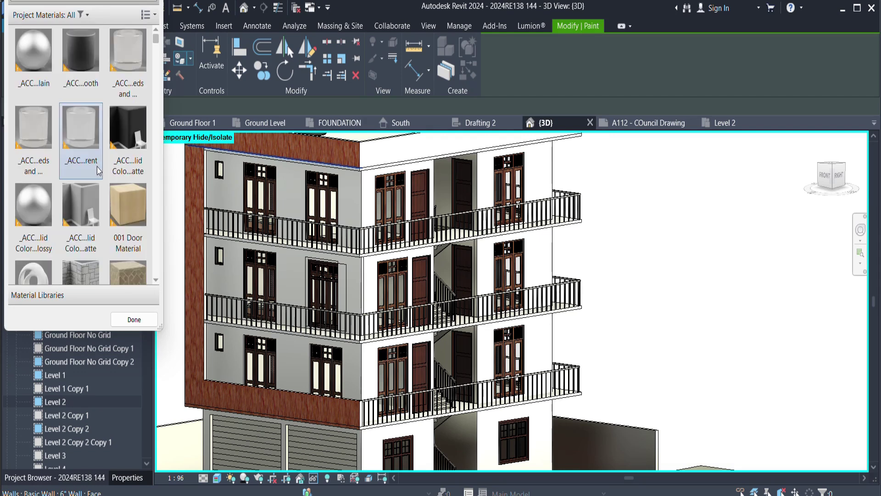
{"action": "scroll", "coordinate": [70, 120], "scroll_direction": "down", "scroll_amount": 1}
{"action": "scroll", "coordinate": [70, 118], "scroll_direction": "down", "scroll_amount": 9}
{"action": "scroll", "coordinate": [71, 119], "scroll_direction": "up", "scroll_amount": 1}
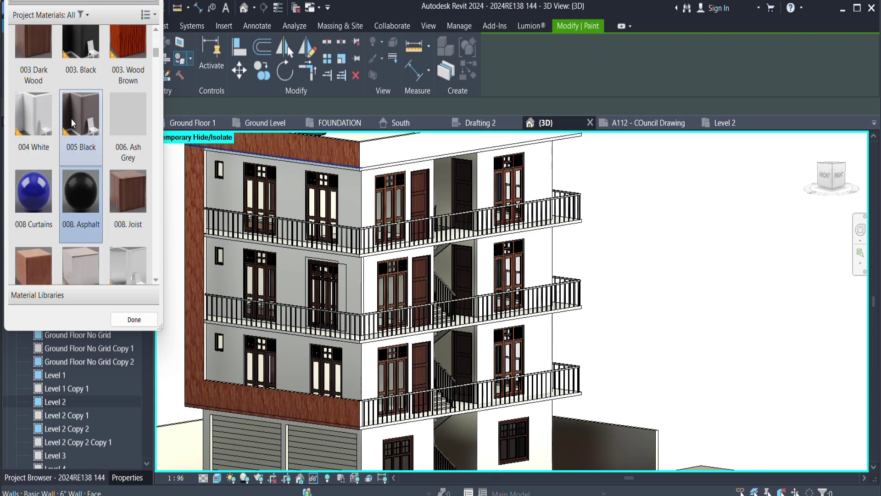
{"action": "scroll", "coordinate": [71, 118], "scroll_direction": "up", "scroll_amount": 1}
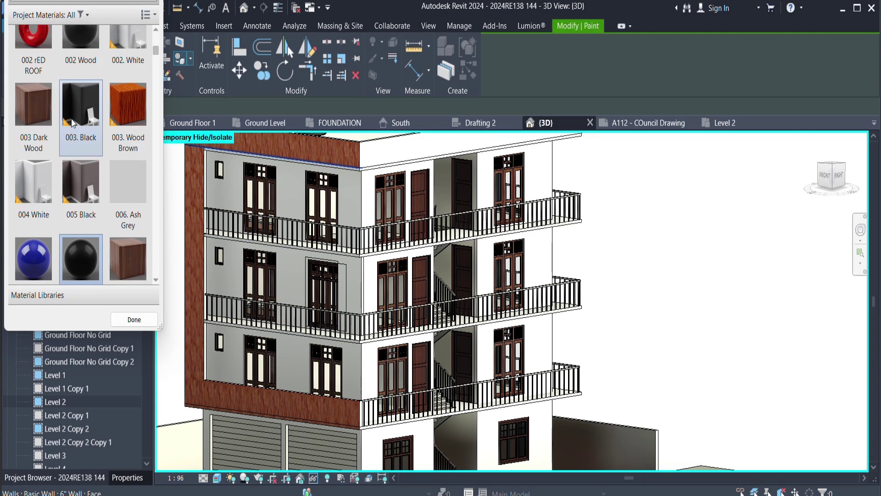
{"action": "left_click", "coordinate": [40, 113]}
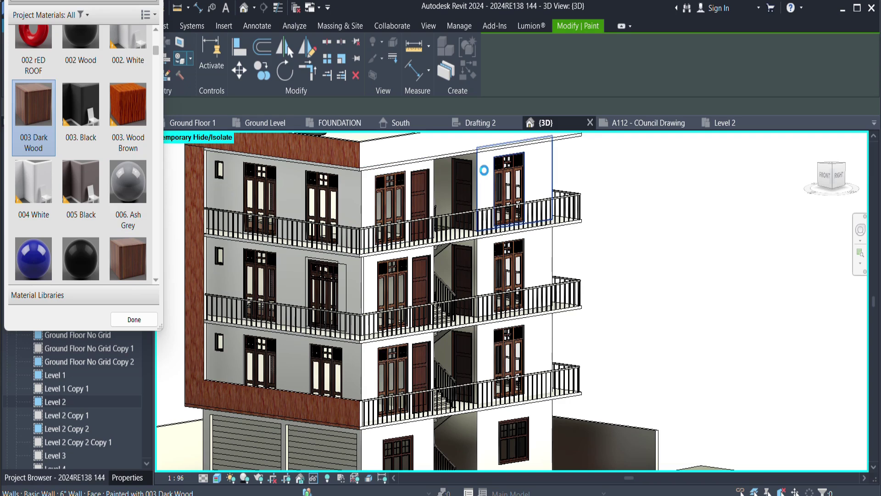
{"action": "left_click", "coordinate": [491, 170]}
{"action": "middle_click_drag", "start_coordinate": [491, 167], "coordinate": [569, 174], "text": "shift"}
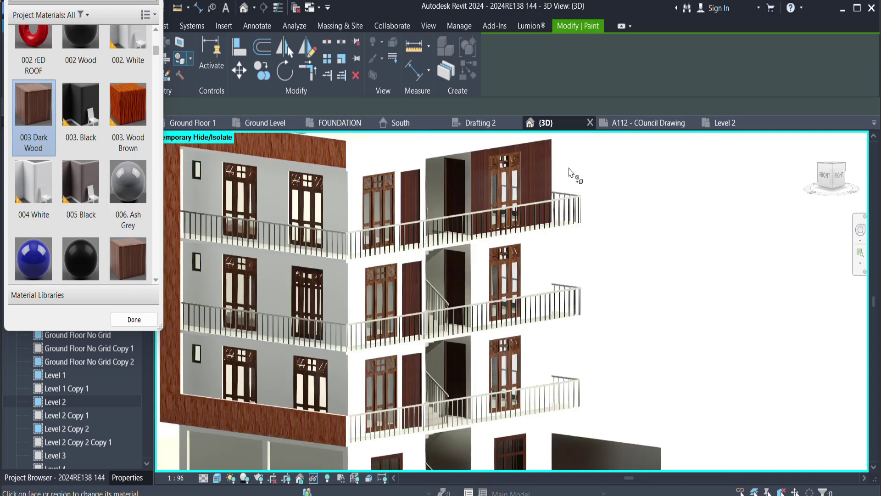
{"action": "scroll", "coordinate": [570, 174], "scroll_direction": "up", "scroll_amount": 5}
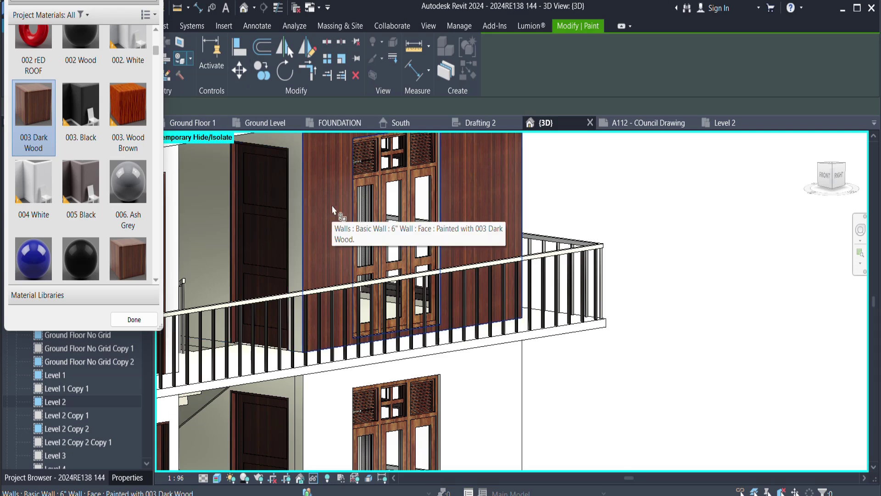
{"action": "key", "text": "Escape"}
{"action": "scroll", "coordinate": [332, 205], "scroll_direction": "down", "scroll_amount": 3}
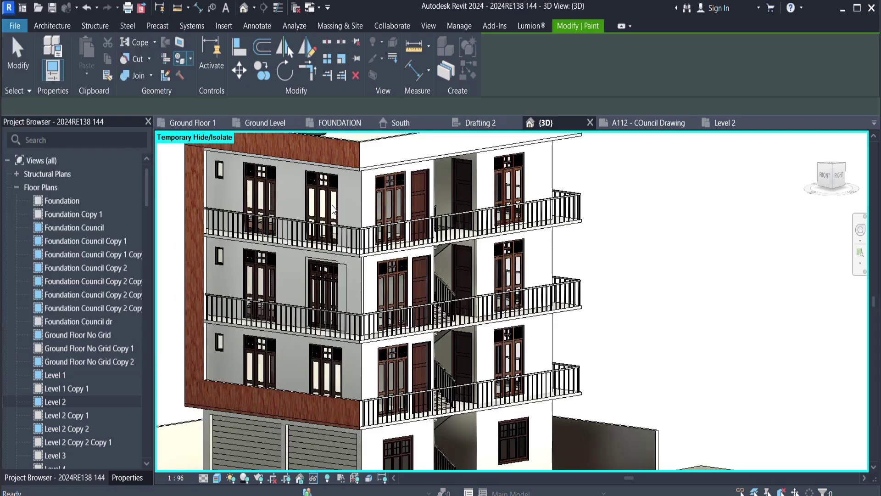
{"action": "double_click", "coordinate": [579, 197]}
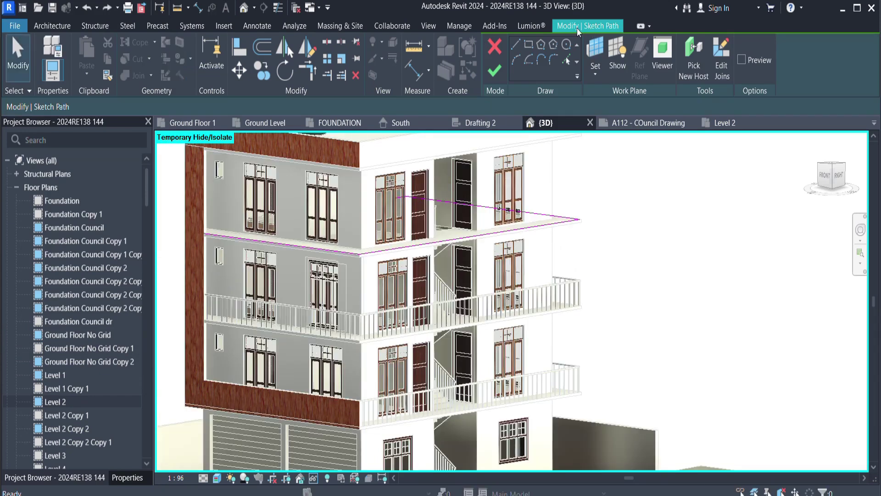
{"action": "left_click", "coordinate": [495, 46]}
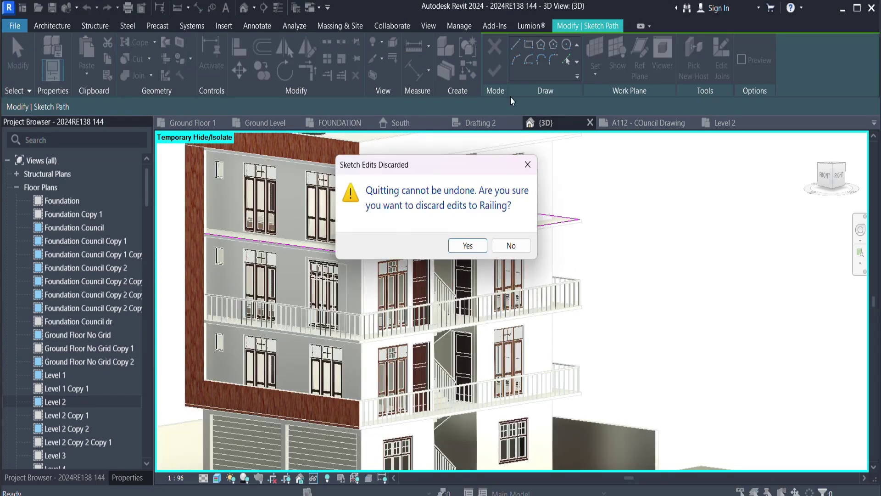
{"action": "left_click", "coordinate": [481, 251]}
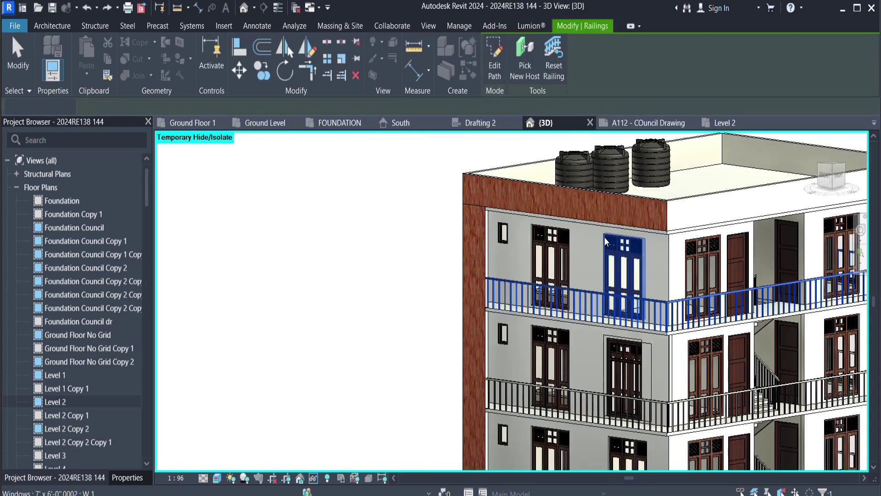
- Paint the outer face of the right-side roof parapet and the inner face of the rear parapet with 008. Wall Stones
{"action": "scroll", "coordinate": [339, 237], "scroll_direction": "down", "scroll_amount": 3}
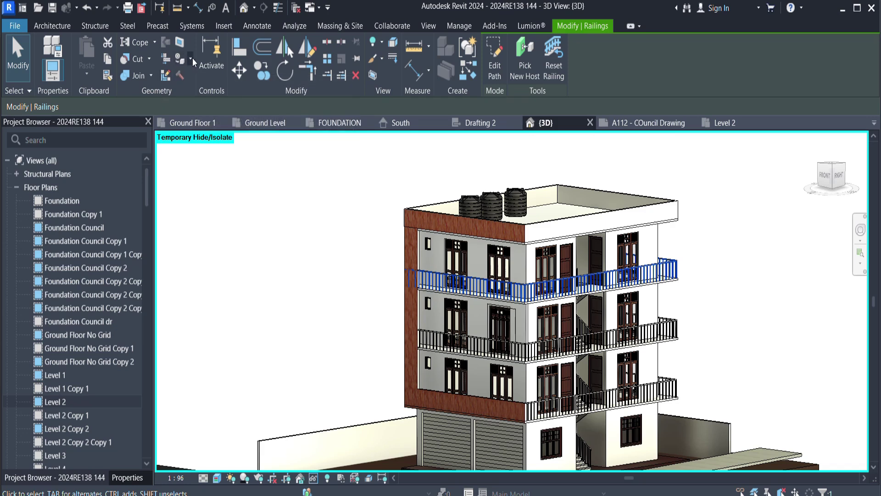
{"action": "key", "text": "p"}
{"action": "key", "text": "t"}
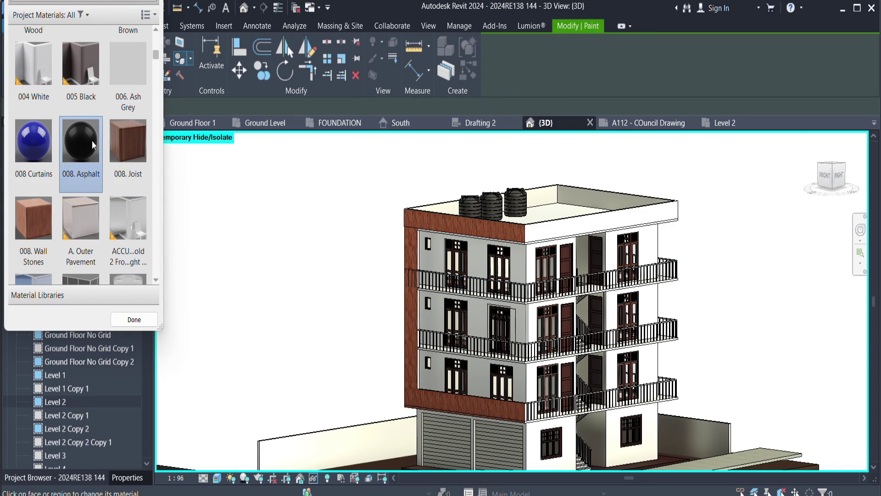
{"action": "scroll", "coordinate": [92, 141], "scroll_direction": "down", "scroll_amount": 3}
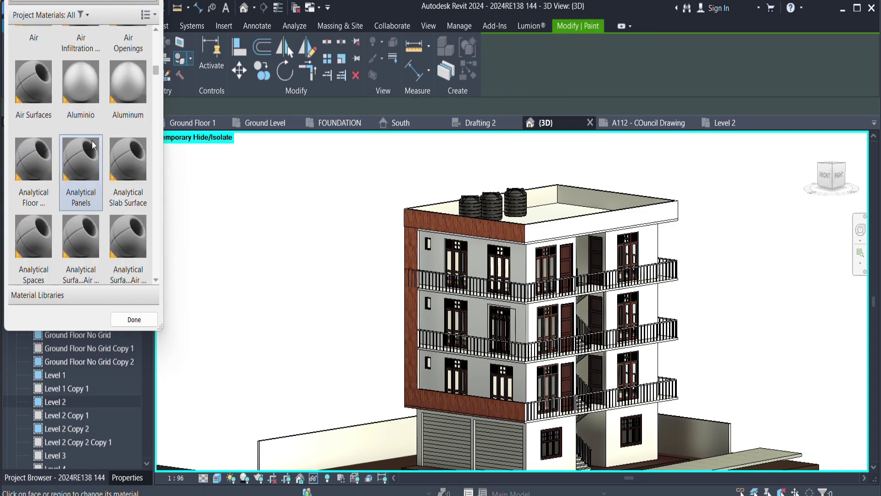
{"action": "scroll", "coordinate": [91, 142], "scroll_direction": "up", "scroll_amount": 2}
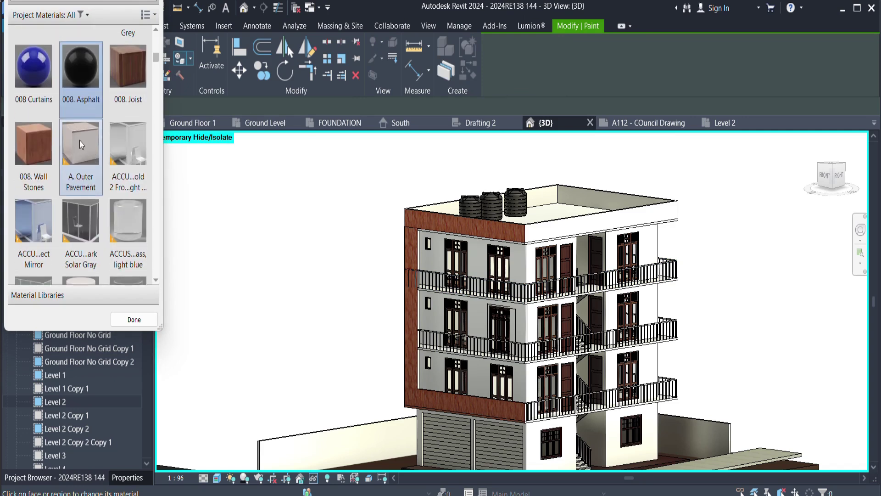
{"action": "left_click", "coordinate": [42, 145]}
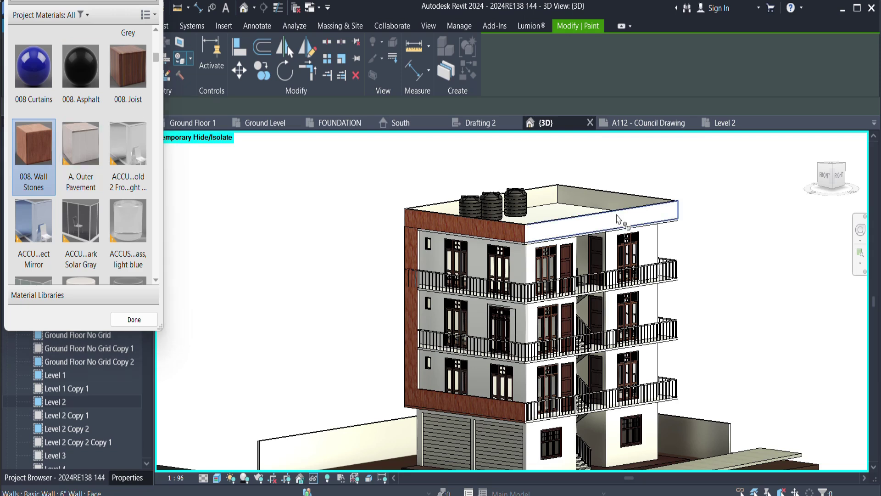
{"action": "scroll", "coordinate": [622, 223], "scroll_direction": "up", "scroll_amount": 4}
{"action": "left_click", "coordinate": [588, 232]}
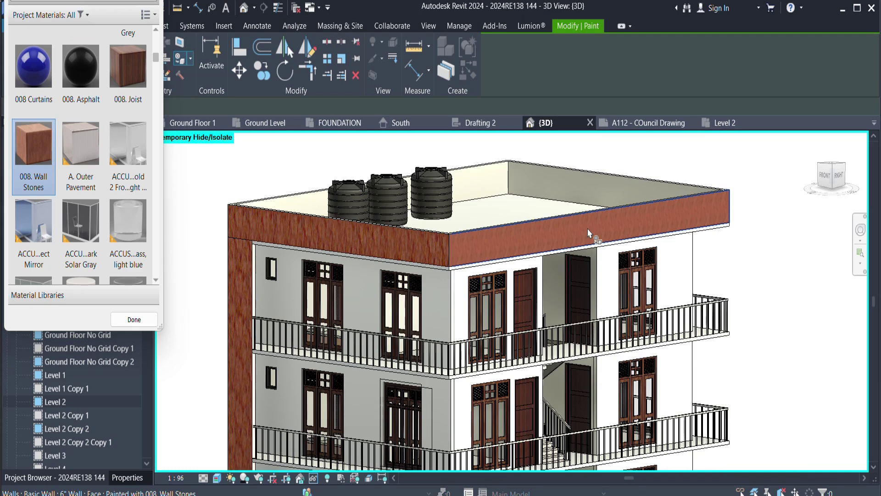
{"action": "left_click", "coordinate": [592, 192]}
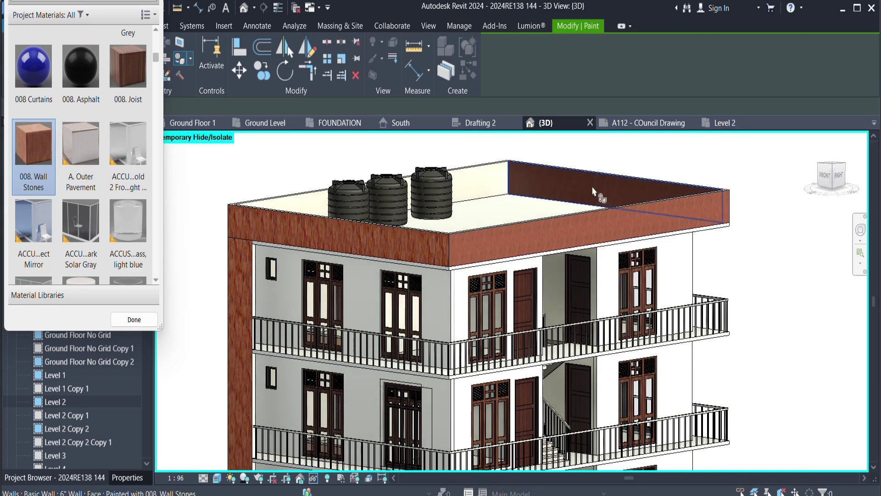
{"action": "key", "text": "Escape"}
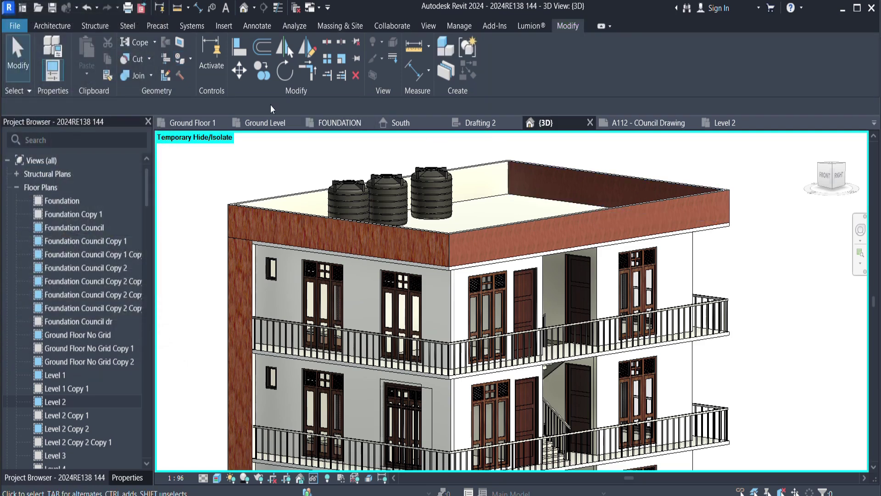
- Remove the paint from the right-side roof parapet's outer face and the rear parapet's inner face
{"action": "left_click", "coordinate": [190, 58]}
{"action": "left_click", "coordinate": [205, 106]}
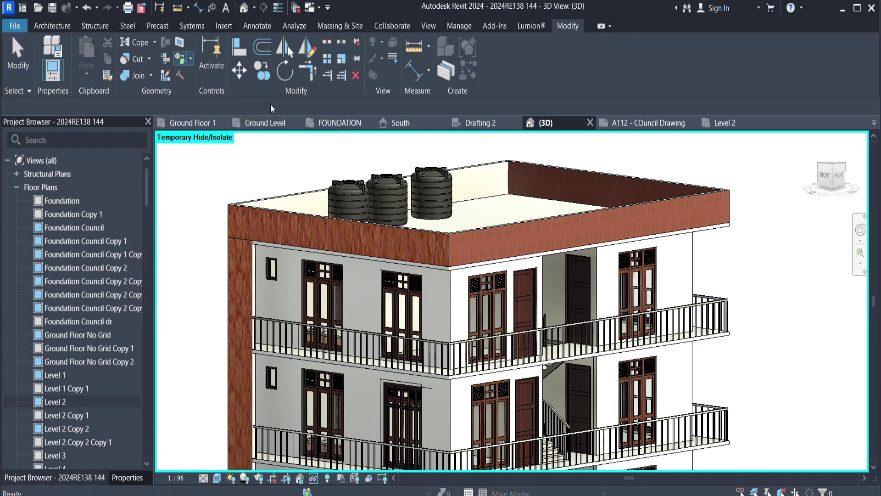
{"action": "left_click", "coordinate": [621, 226]}
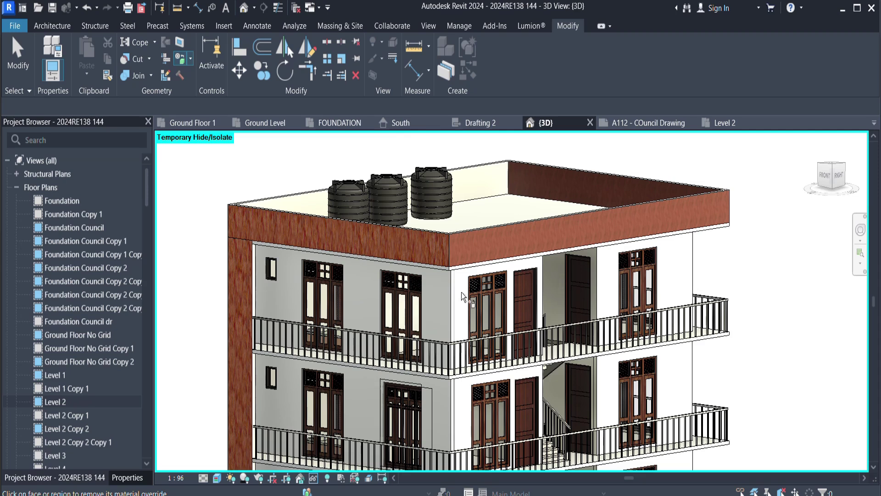
{"action": "scroll", "coordinate": [445, 301], "scroll_direction": "down", "scroll_amount": 2}
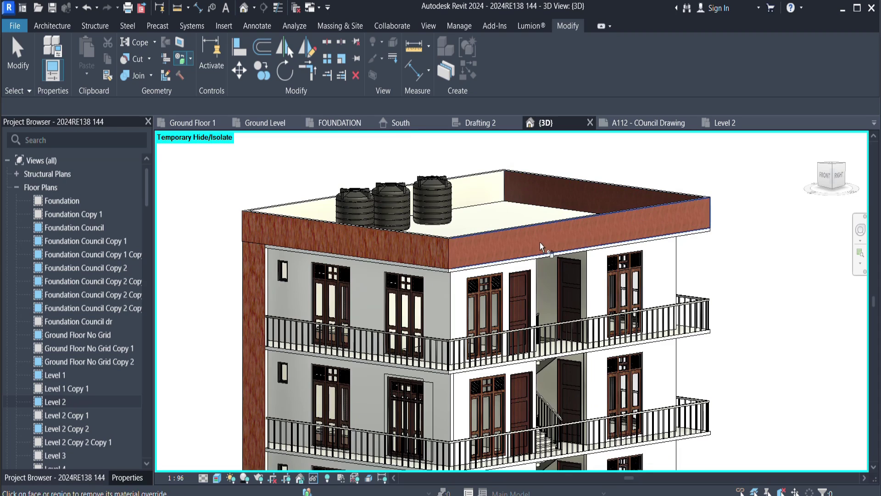
{"action": "left_click", "coordinate": [540, 242]}
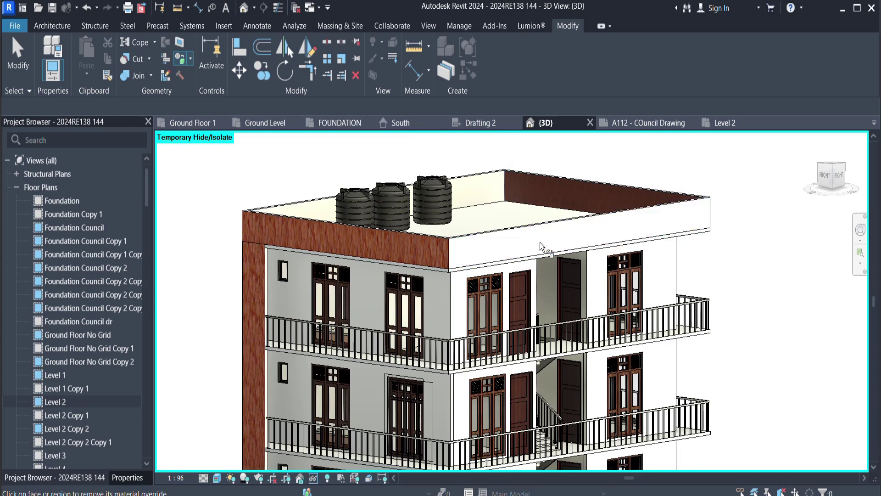
{"action": "left_click", "coordinate": [563, 188]}
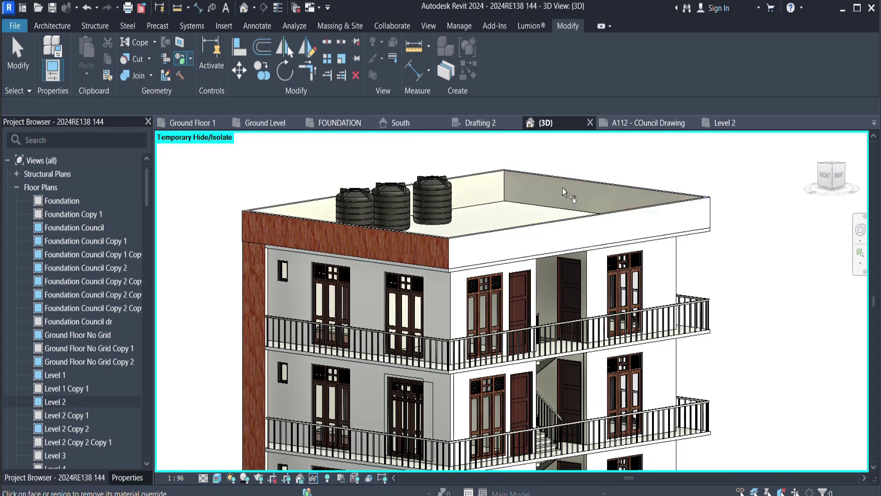
{"action": "scroll", "coordinate": [725, 274], "scroll_direction": "down", "scroll_amount": 4}
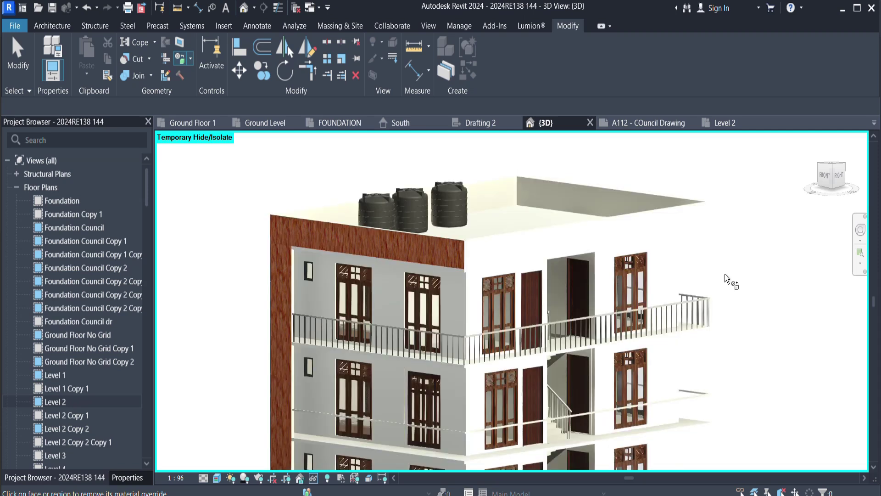
{"action": "scroll", "coordinate": [401, 217], "scroll_direction": "down", "scroll_amount": 3}
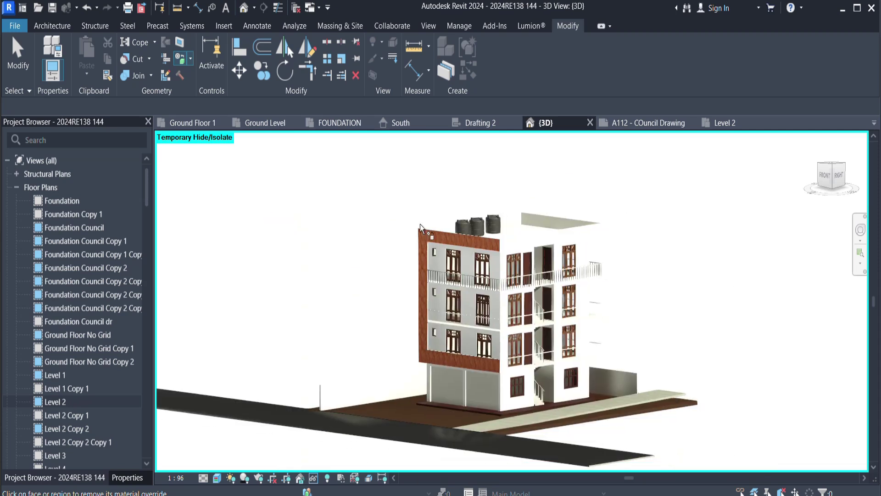
{"action": "scroll", "coordinate": [643, 323], "scroll_direction": "up", "scroll_amount": 3}
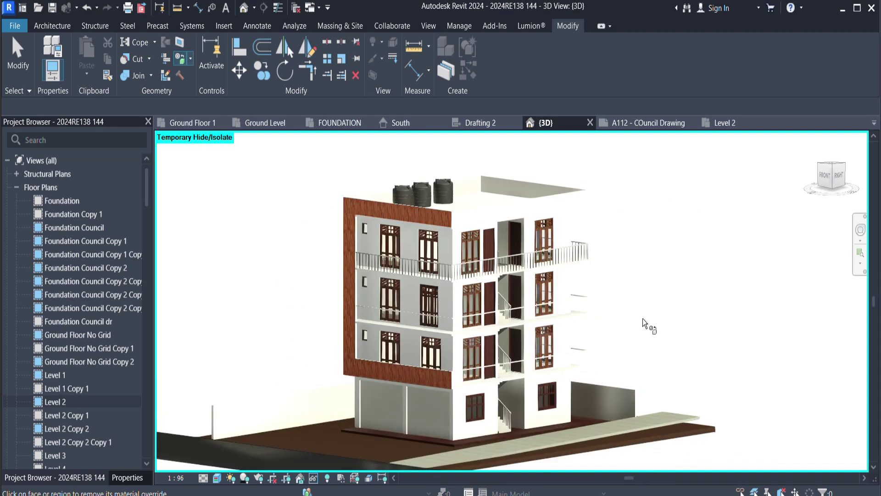
{"action": "scroll", "coordinate": [602, 332], "scroll_direction": "up", "scroll_amount": 2}
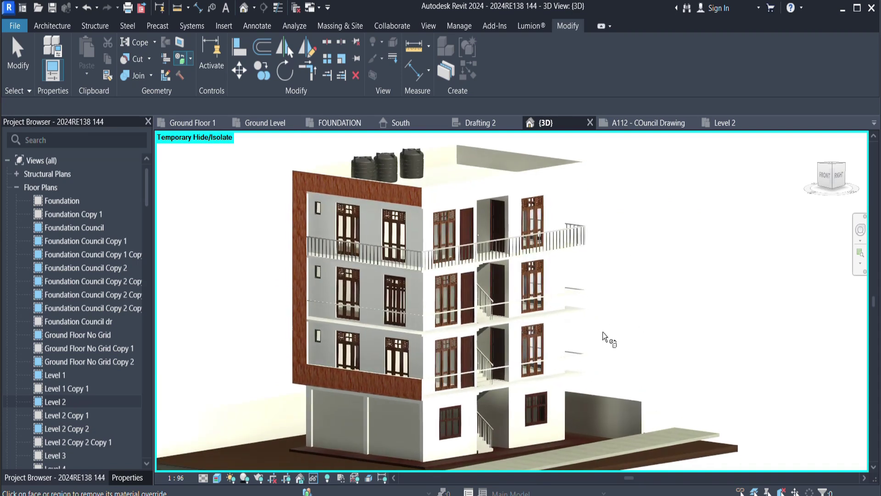
{"action": "scroll", "coordinate": [603, 332], "scroll_direction": "down", "scroll_amount": 1}
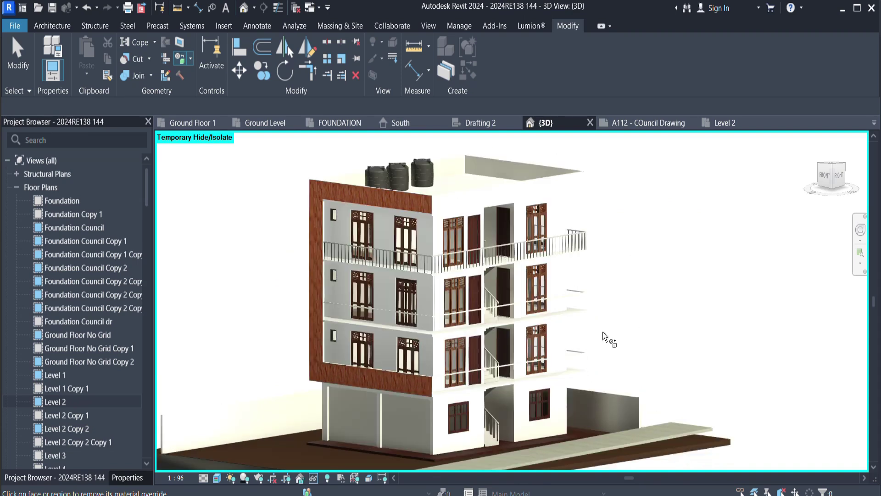
{"action": "scroll", "coordinate": [603, 332], "scroll_direction": "down", "scroll_amount": 1}
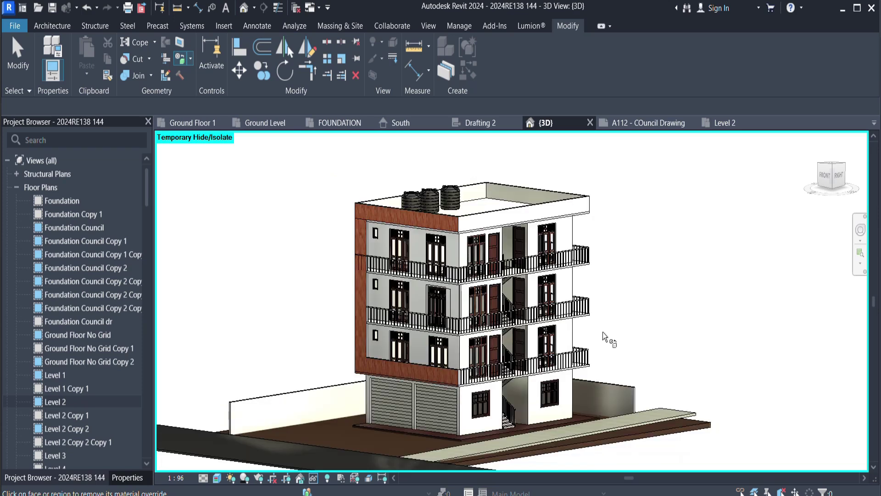